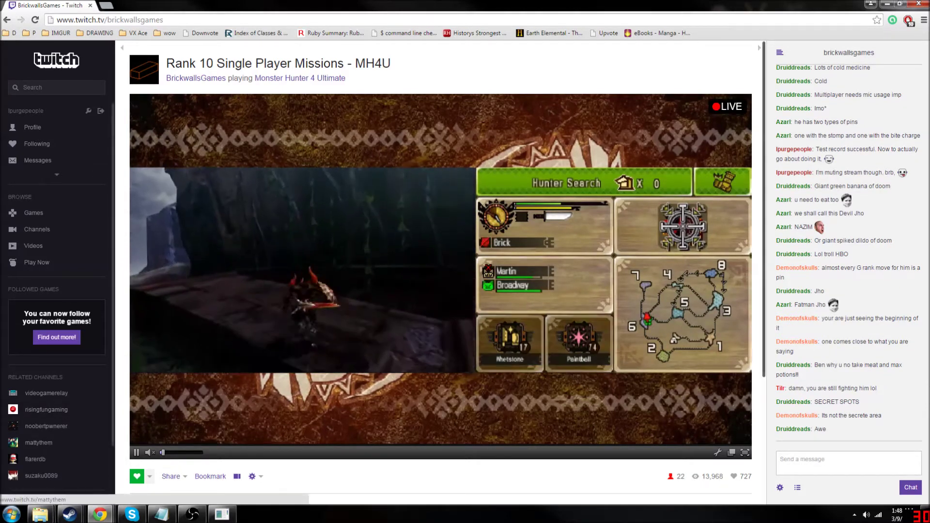
- Bring OBS to the front while the Twitch MH4U stream plays with its chat
{"action": "left_click", "coordinate": [193, 515]}
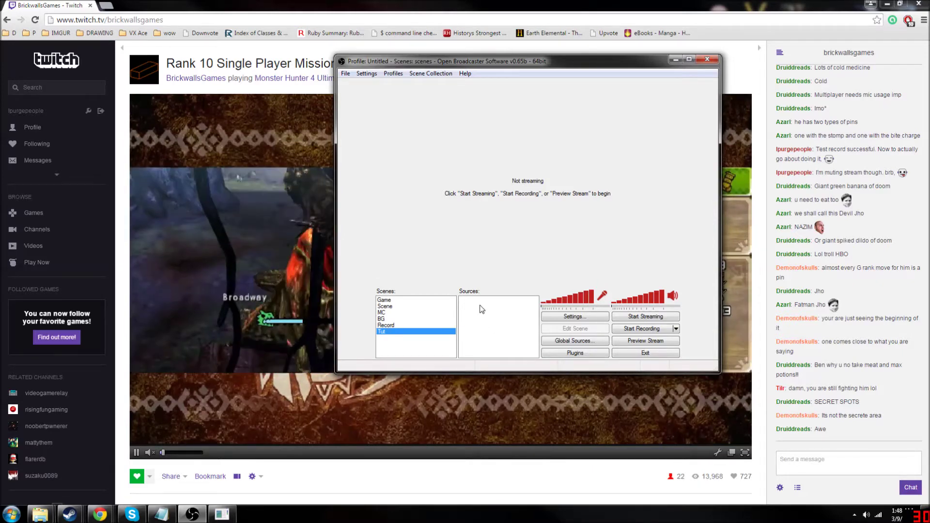
- Add a Window Capture source to scene Tut, keeping the name 'Window Capture 1'
{"action": "mouse_move", "coordinate": [484, 315]}
{"action": "left_click", "coordinate": [461, 314]}
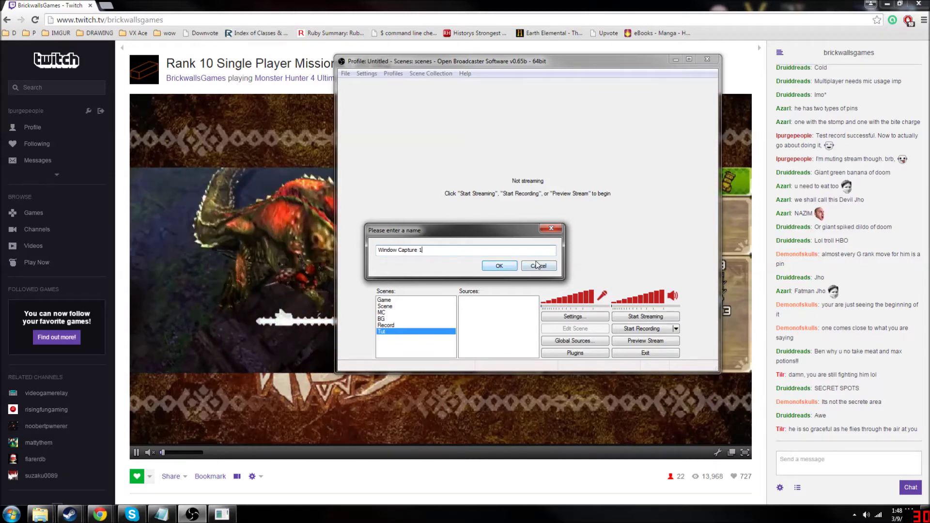
{"action": "left_click", "coordinate": [510, 268]}
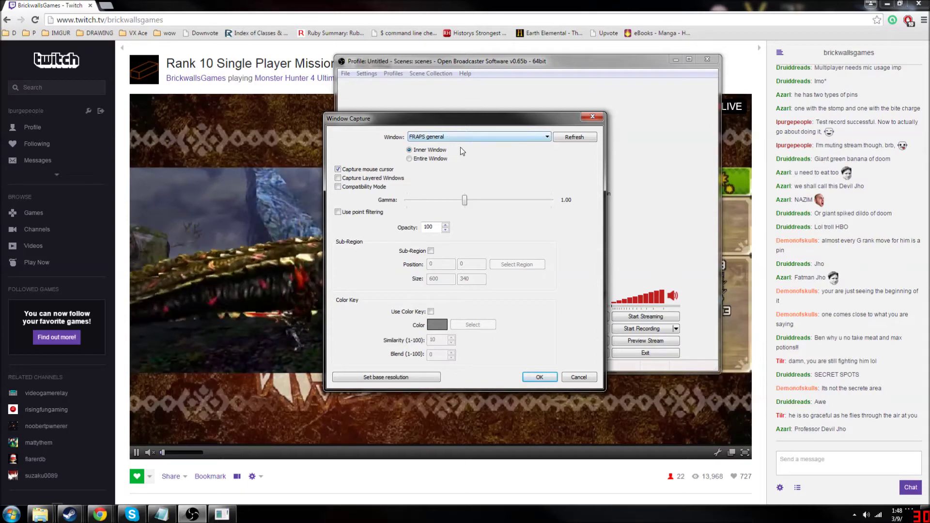
- Set Window Capture 1 to capture the Chrome Twitch window and confirm the settings
{"action": "left_click", "coordinate": [513, 141]}
{"action": "left_click", "coordinate": [515, 152]}
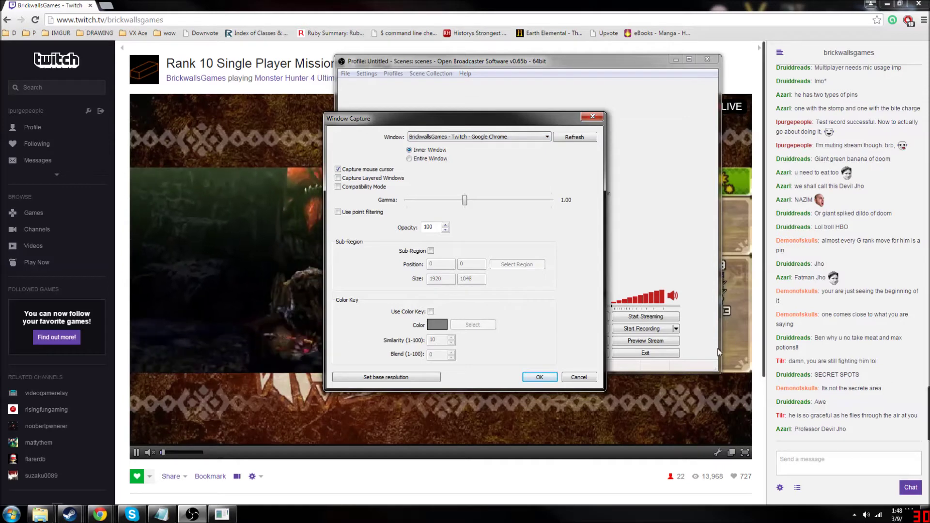
{"action": "left_click", "coordinate": [539, 139]}
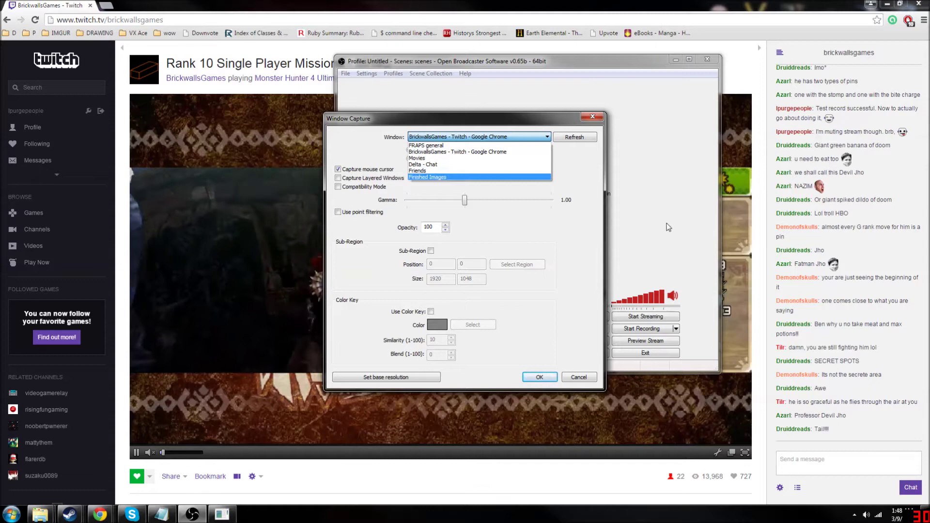
{"action": "left_click", "coordinate": [541, 136]}
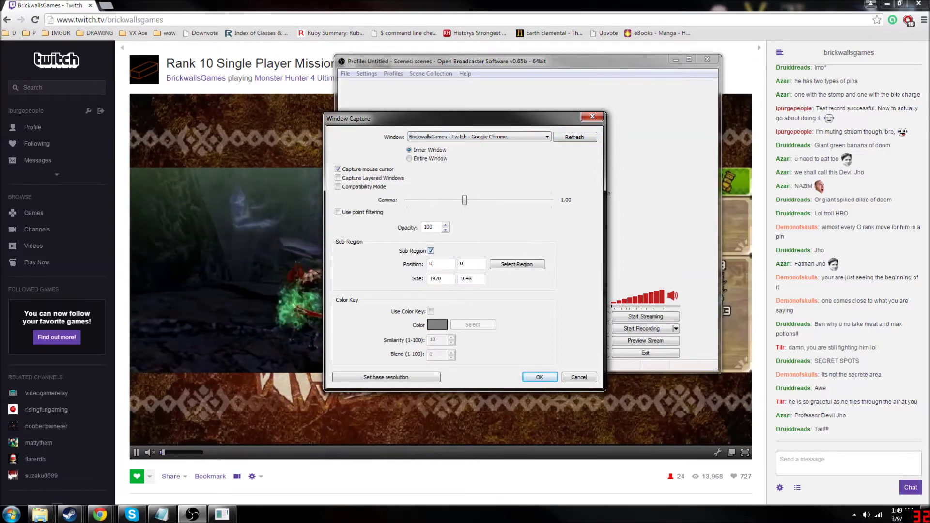
{"action": "left_click", "coordinate": [539, 378]}
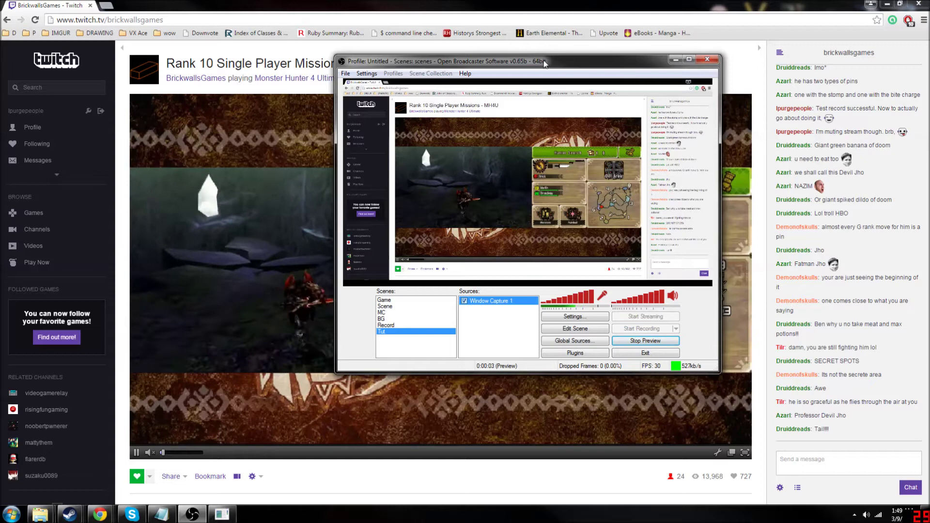
- Move the OBS window aside and open the Properties of Window Capture 1
{"action": "left_click_drag", "start_coordinate": [544, 65], "coordinate": [443, 115]}
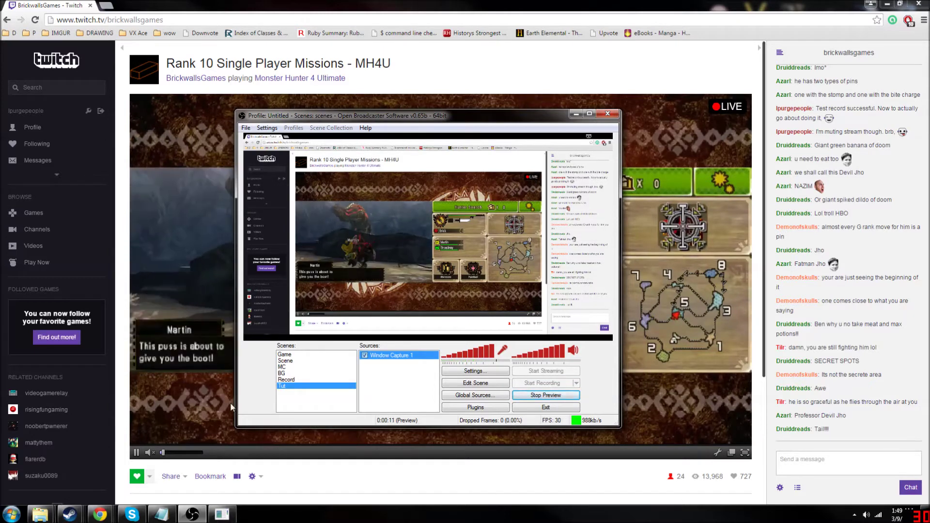
{"action": "right_click", "coordinate": [388, 357]}
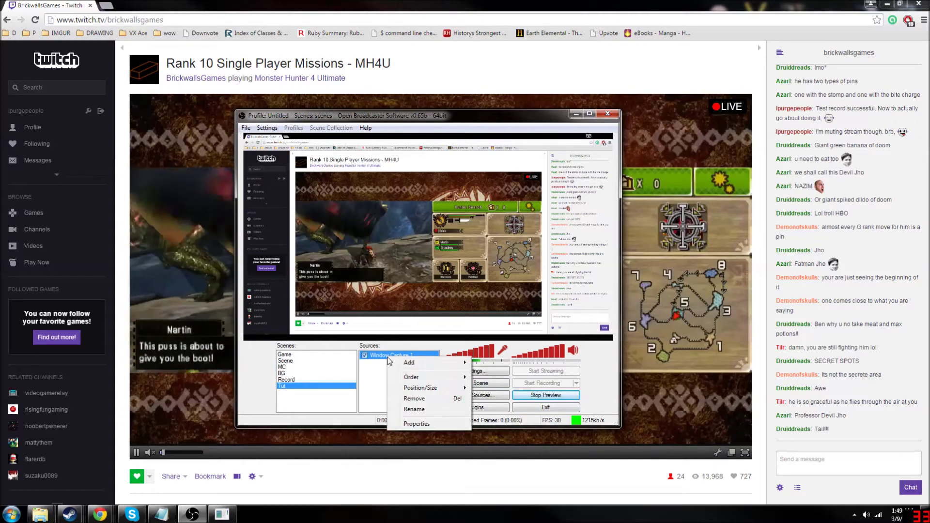
{"action": "left_click", "coordinate": [417, 424]}
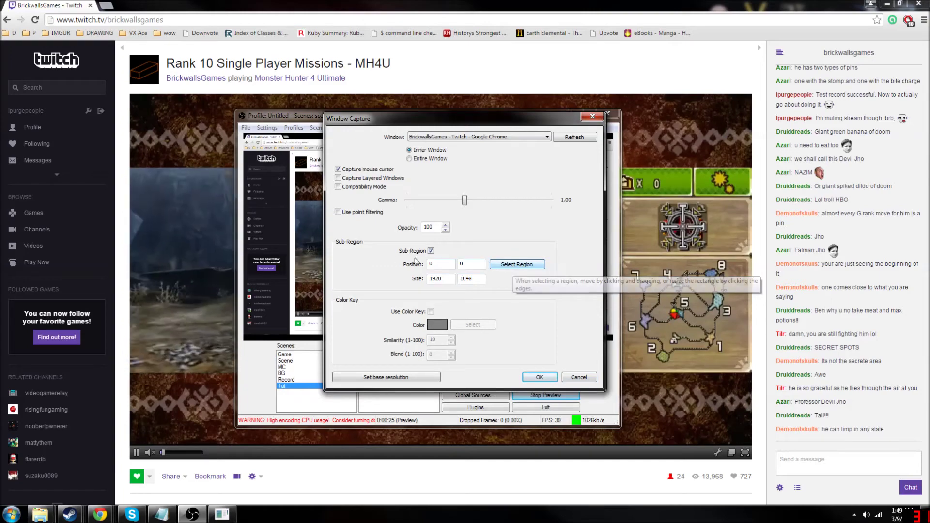
- Fit the capture sub-region around the Twitch game video, about 1282×726 at 269, 202
{"action": "left_click", "coordinate": [515, 266]}
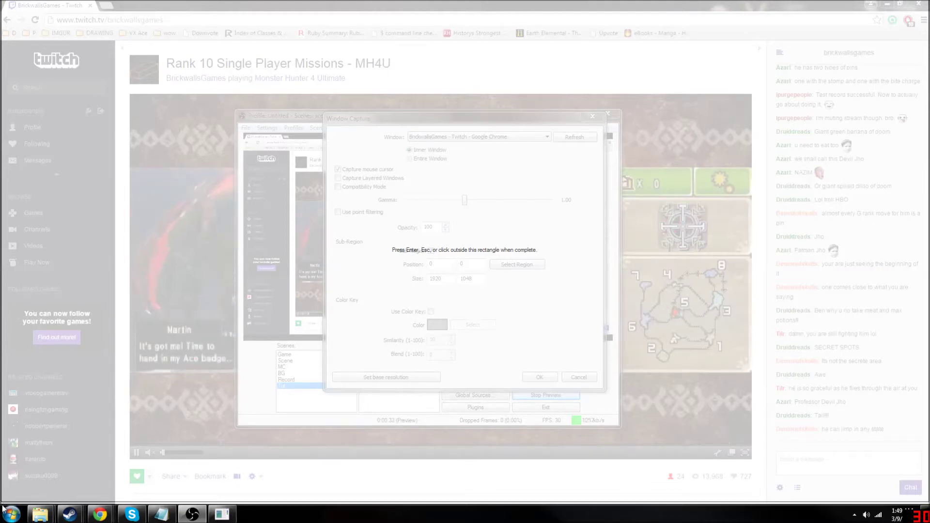
{"action": "left_click_drag", "start_coordinate": [3, 499], "coordinate": [291, 345]}
{"action": "left_click_drag", "start_coordinate": [605, 52], "coordinate": [589, 101]}
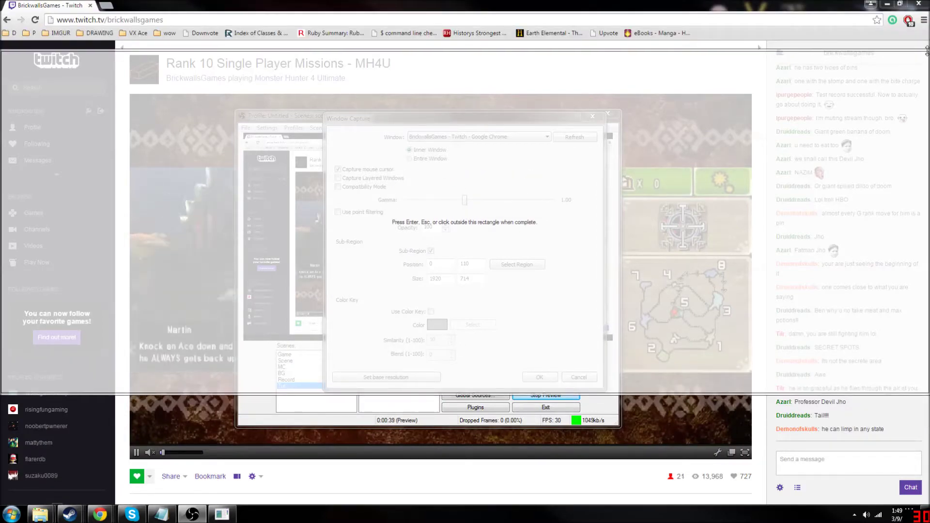
{"action": "left_click_drag", "start_coordinate": [927, 52], "coordinate": [417, 119]}
{"action": "left_click_drag", "start_coordinate": [122, 182], "coordinate": [252, 158]}
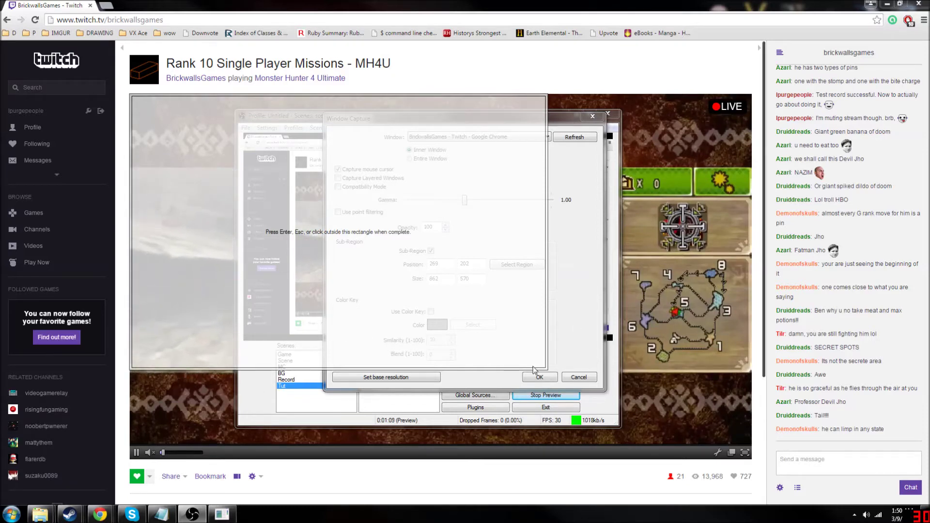
{"action": "left_click_drag", "start_coordinate": [547, 370], "coordinate": [752, 445]}
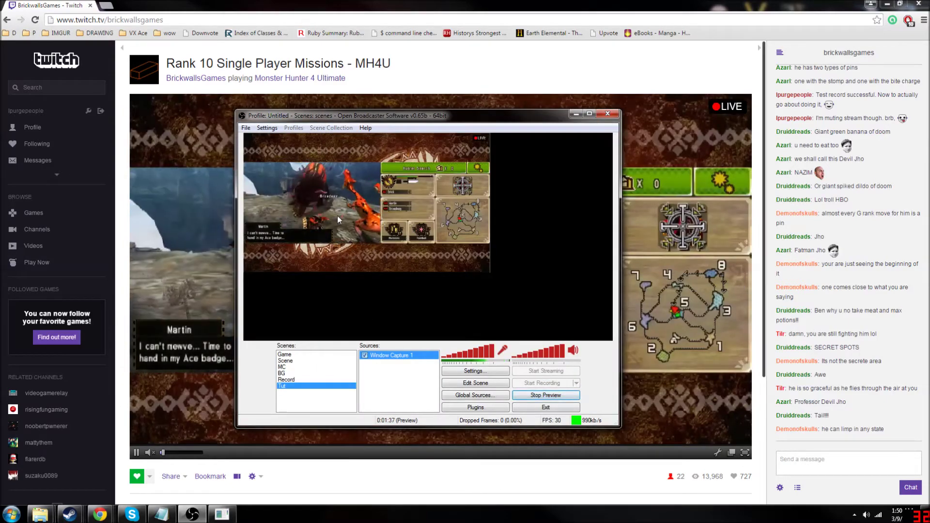
- Move the OBS window up to the top of the screen
{"action": "mouse_move", "coordinate": [424, 114]}
{"action": "left_mouse_down"}
{"action": "mouse_move", "coordinate": [595, 10]}
{"action": "mouse_move", "coordinate": [479, 9]}
{"action": "mouse_move", "coordinate": [194, 62]}
{"action": "mouse_move", "coordinate": [237, 192]}
{"action": "mouse_move", "coordinate": [591, 199]}
{"action": "mouse_move", "coordinate": [651, 125]}
{"action": "mouse_move", "coordinate": [440, 119]}
{"action": "left_mouse_up"}
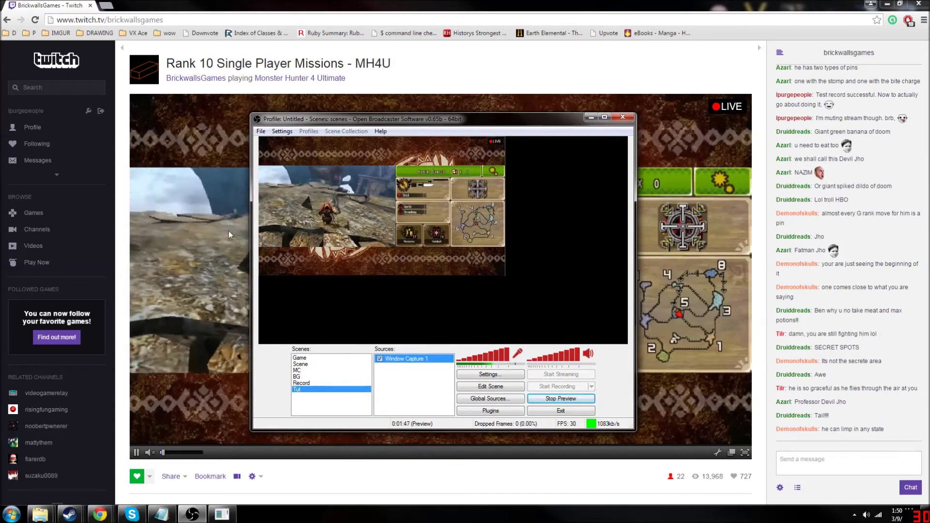
- Add a second window capture named 'Window Capture 2' with Sub-Region enabled
{"action": "right_click", "coordinate": [409, 370]}
{"action": "mouse_move", "coordinate": [428, 381]}
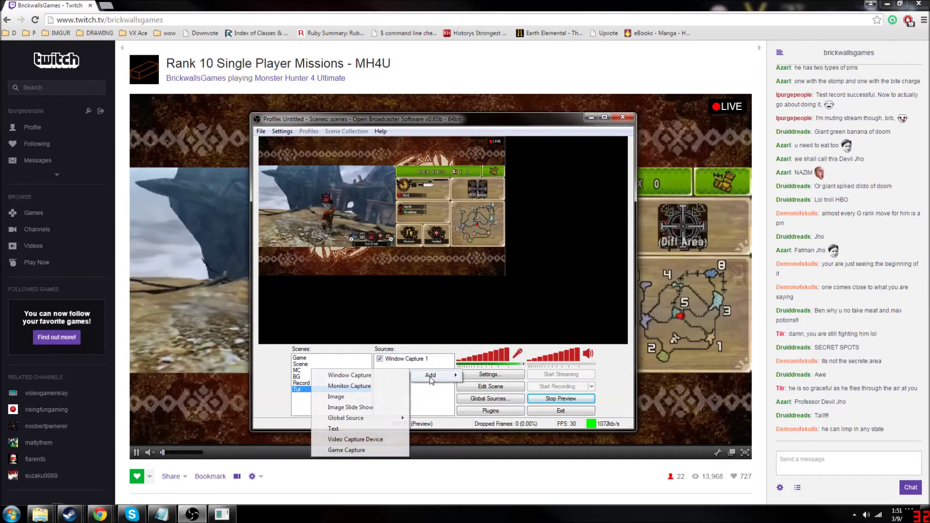
{"action": "left_click", "coordinate": [347, 376]}
{"action": "key", "text": "End"}
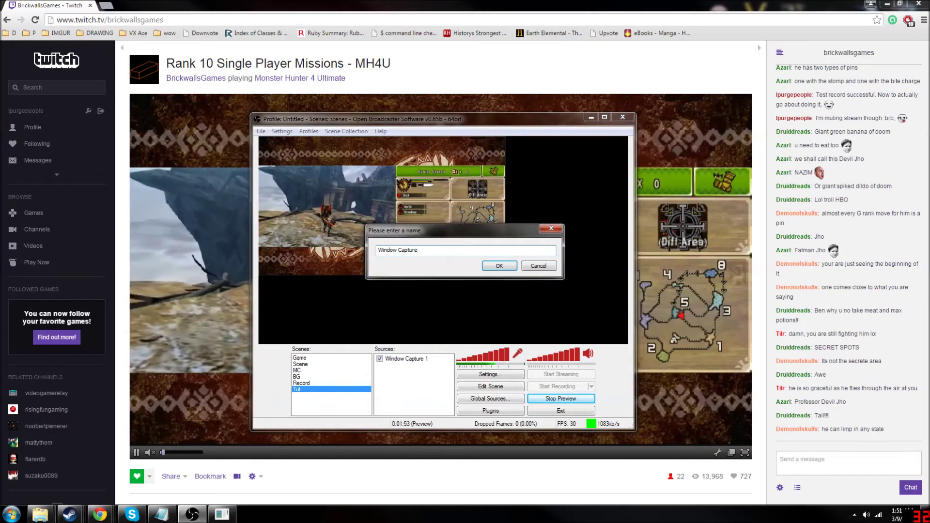
{"action": "type", "text": "2"}
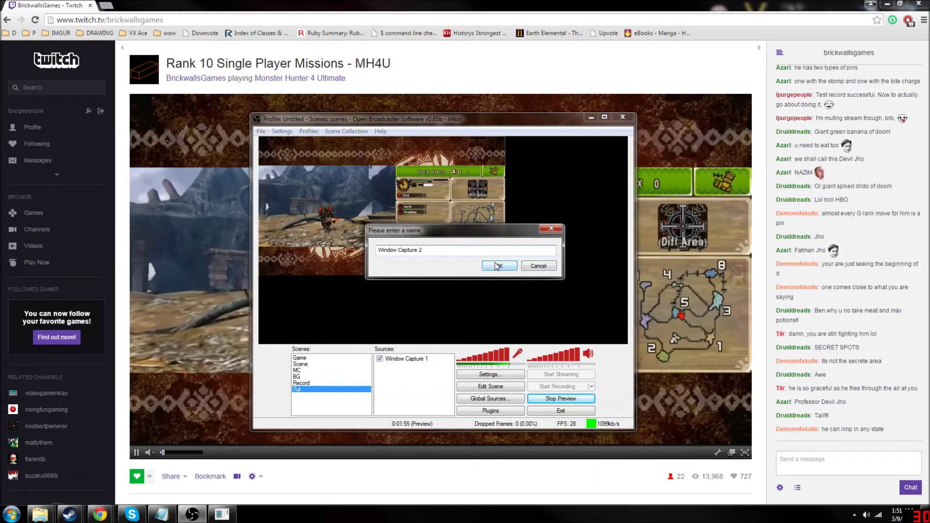
{"action": "key", "text": "Return"}
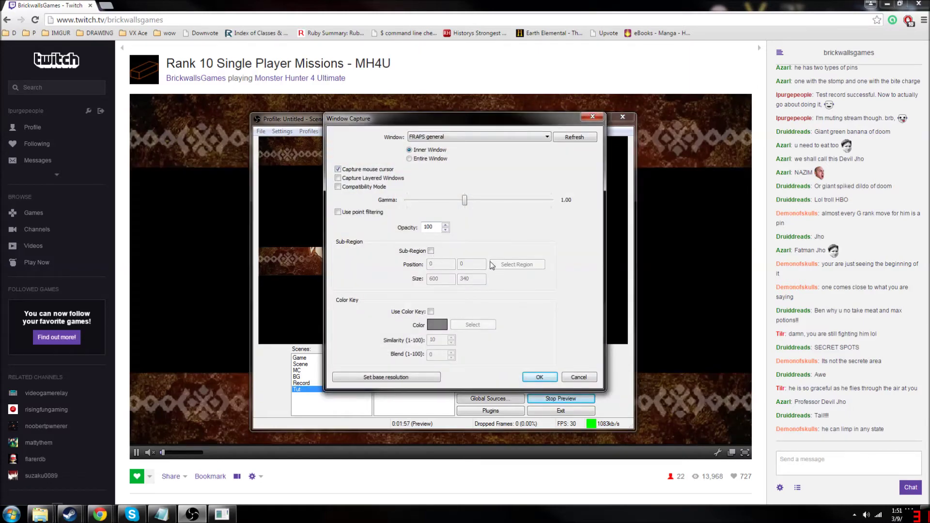
{"action": "left_click", "coordinate": [431, 250]}
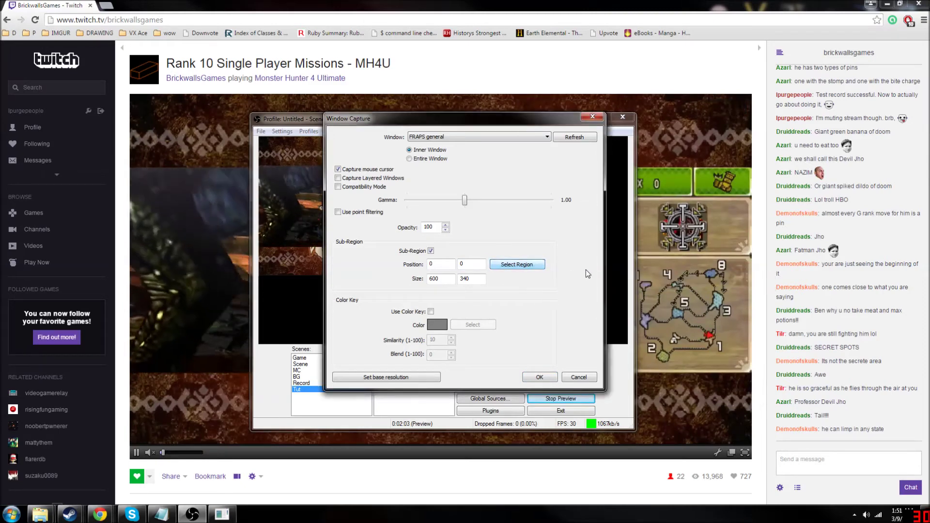
- Point Window Capture 2 at the Chrome Twitch window, cropped to the chat: 300×777 at 1600, 142
{"action": "left_click", "coordinate": [546, 137]}
{"action": "left_click", "coordinate": [475, 147]}
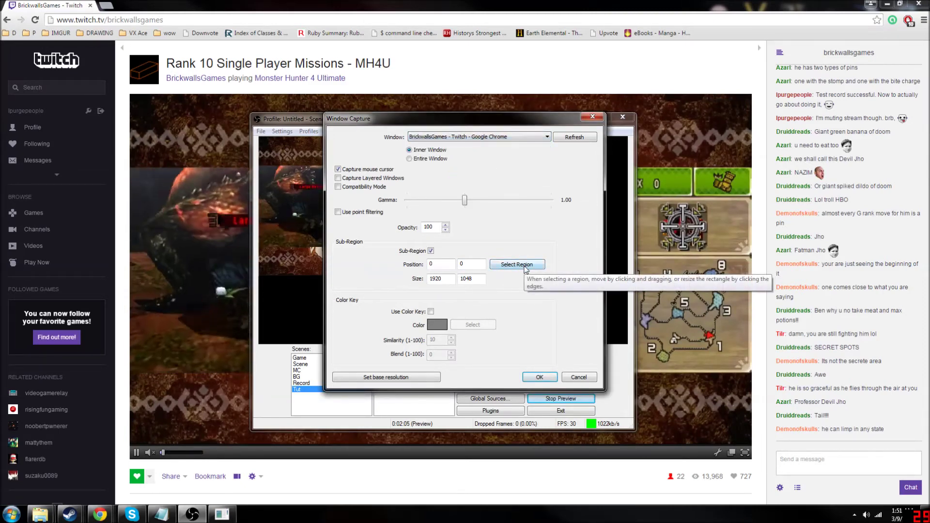
{"action": "left_click", "coordinate": [517, 264]}
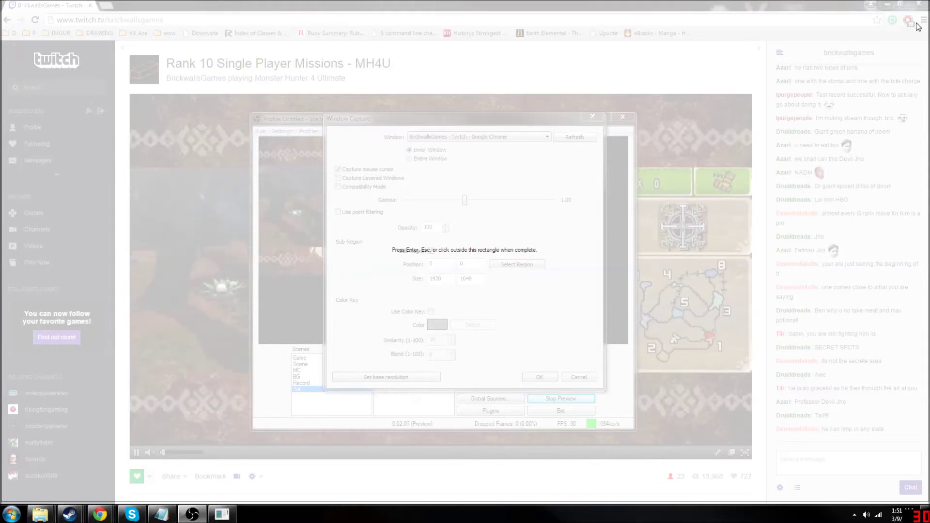
{"action": "left_click_drag", "start_coordinate": [927, 38], "coordinate": [752, 99]}
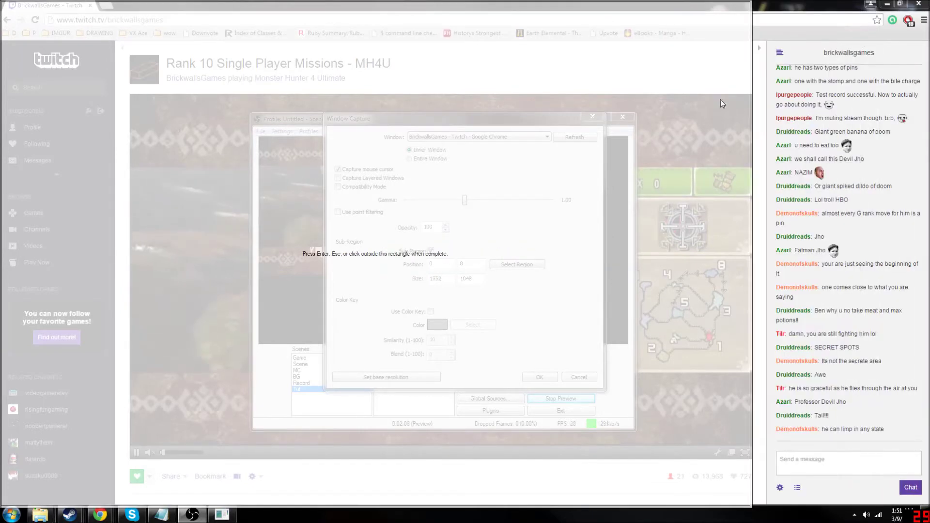
{"action": "left_click_drag", "start_coordinate": [712, 4], "coordinate": [693, 82]}
{"action": "left_click_drag", "start_coordinate": [254, 99], "coordinate": [281, 99]}
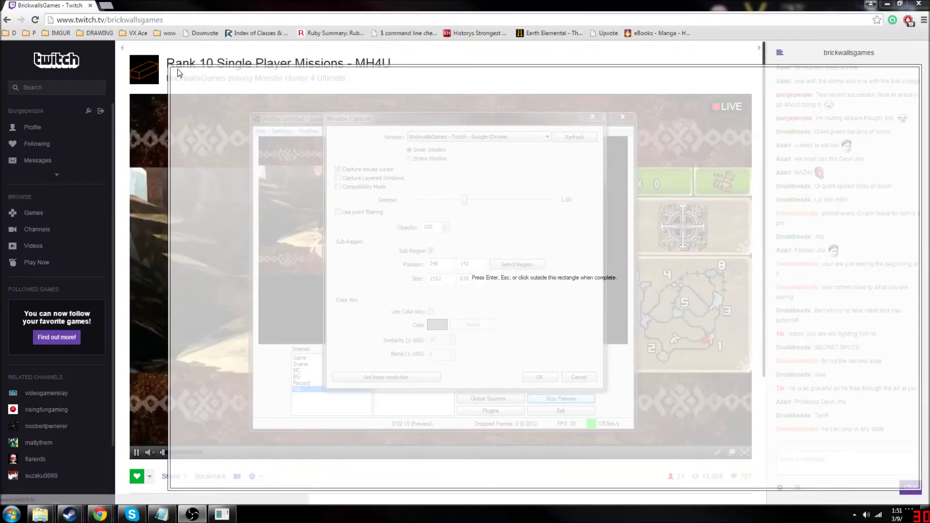
{"action": "left_click_drag", "start_coordinate": [170, 71], "coordinate": [778, 76]}
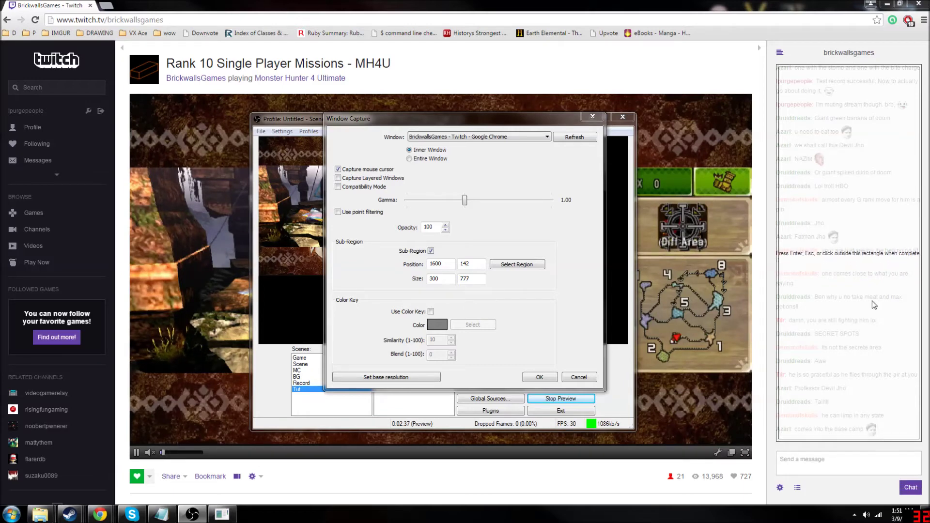
{"action": "key", "text": "Return"}
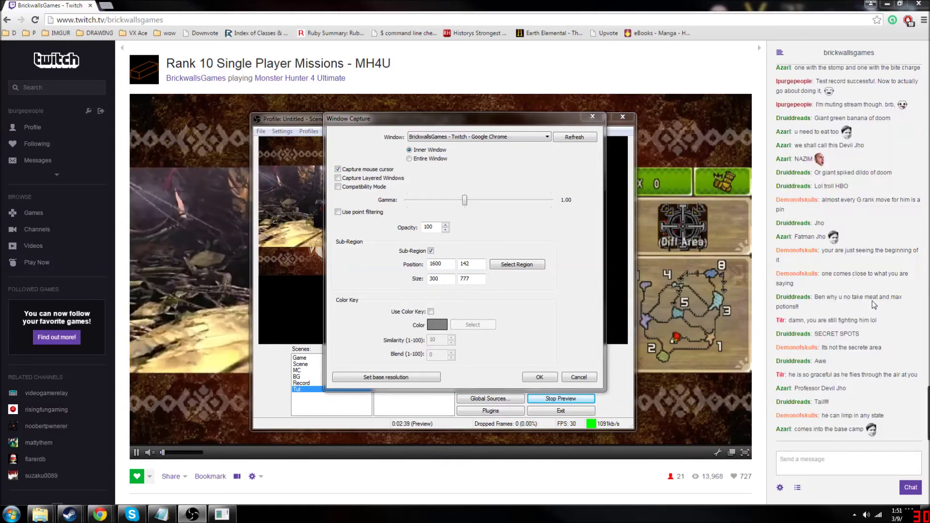
- Confirm Window Capture 2's settings and maximize the OBS window
{"action": "left_click", "coordinate": [551, 377]}
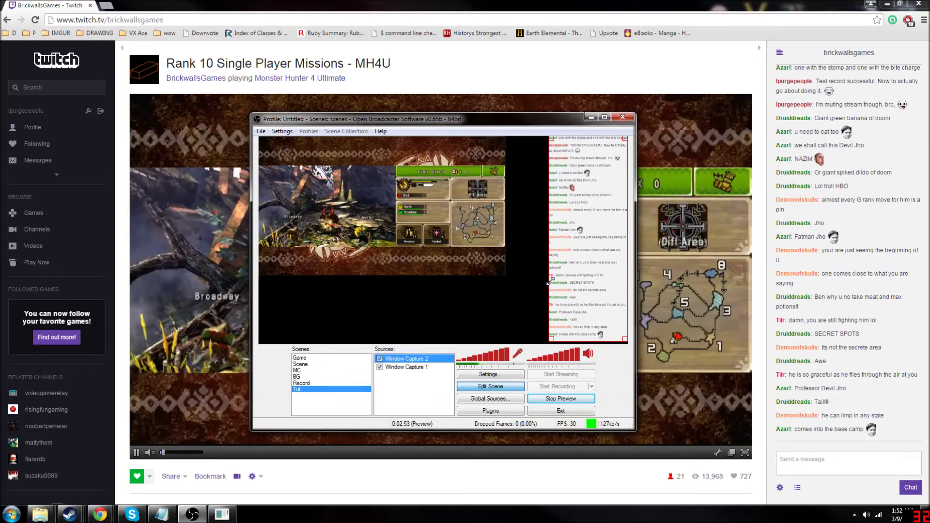
{"action": "left_click", "coordinate": [605, 118]}
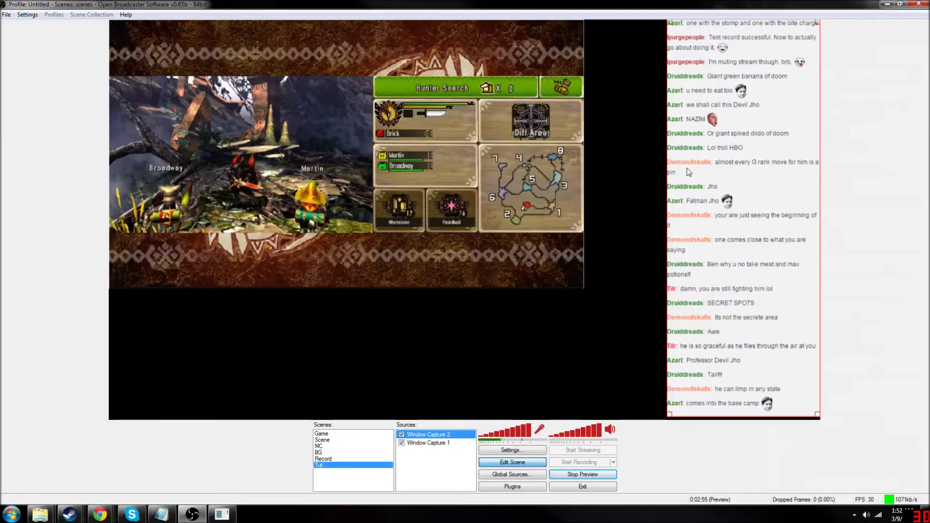